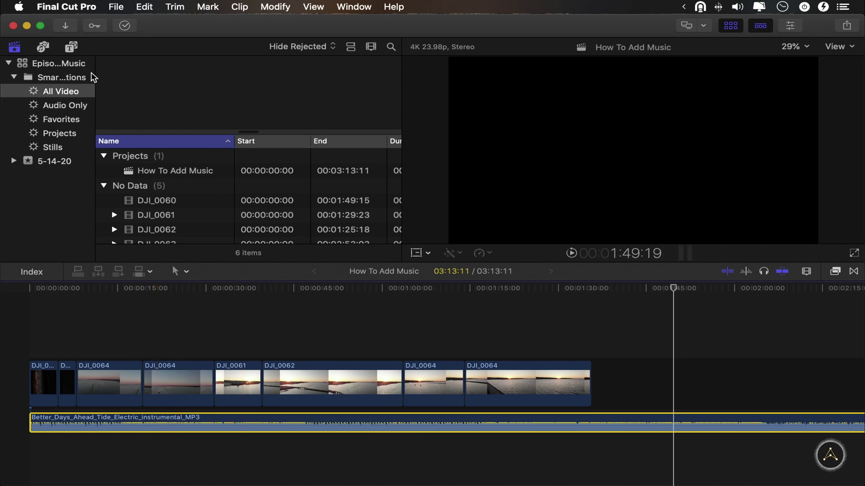
Step: Widen the library sidebar and show the Audio Only smart collection
left_click_drag(96, 78, 111, 77)
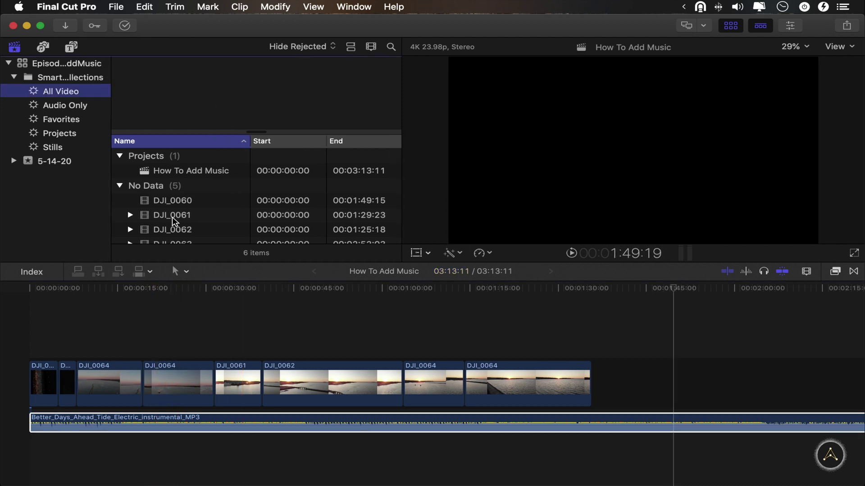
left_click(77, 108)
left_click(351, 48)
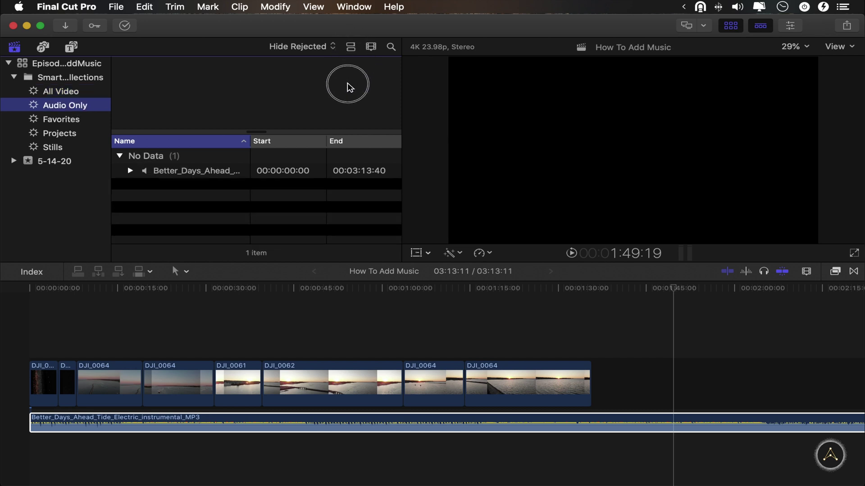
Step: Toggle the browser to filmstrip view and back to list, then select the timeline music clip
left_click(350, 46)
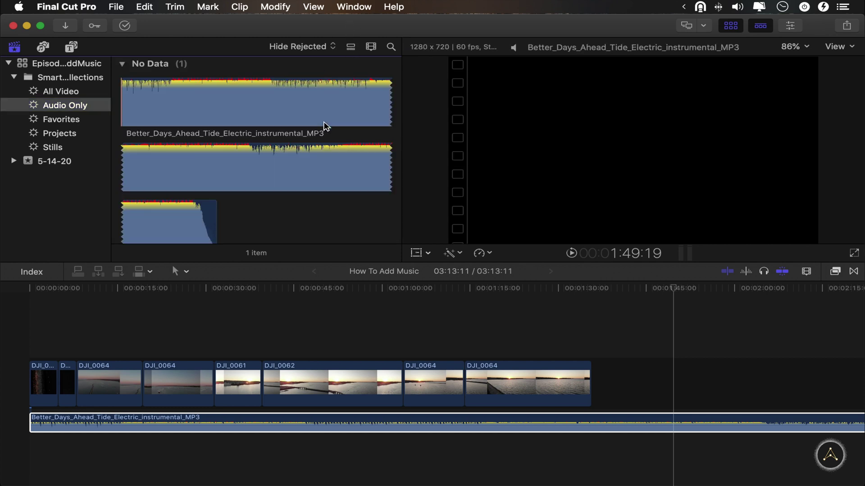
scroll(185, 188, "up", 2)
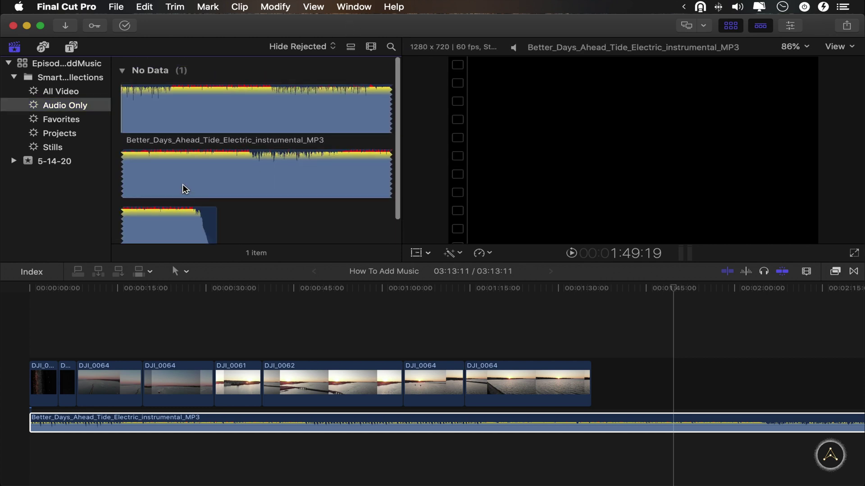
left_click(351, 47)
left_click(591, 429)
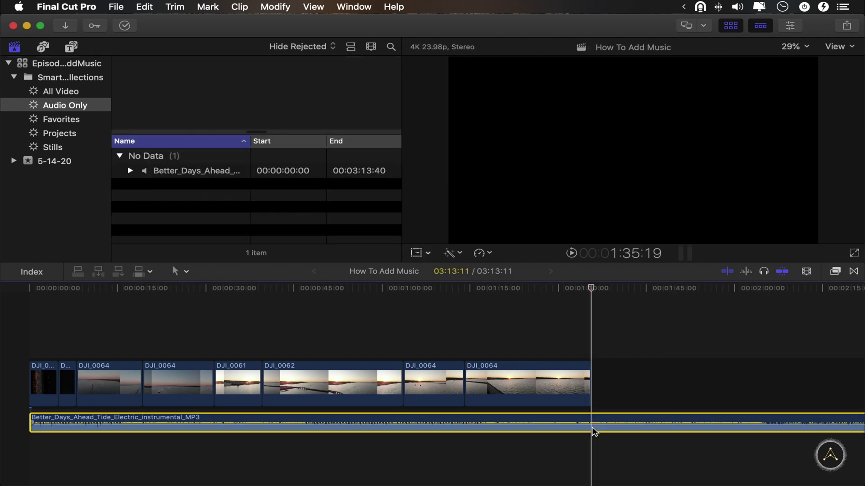
Step: Blade the music clip at the playhead and delete the piece after the cut
key("super+b")
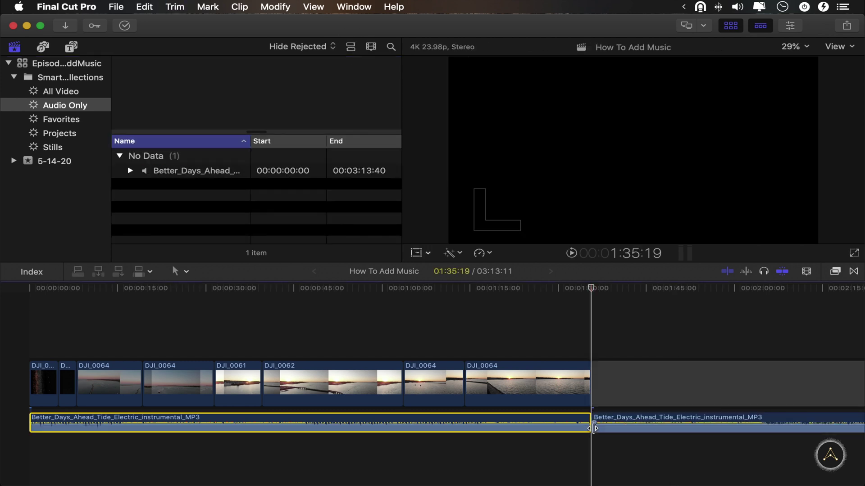
left_click(676, 425)
key("Delete")
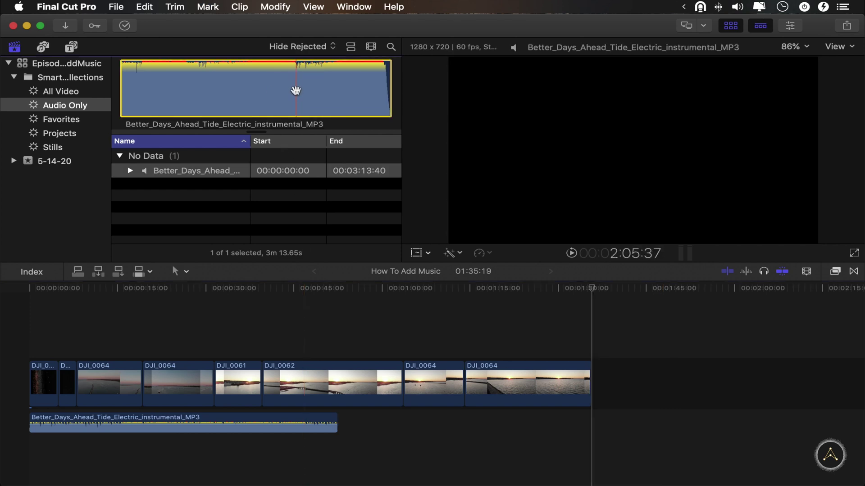
Step: Mark a 32.57-second music range and connect it below the clips near 48 seconds
key("i")
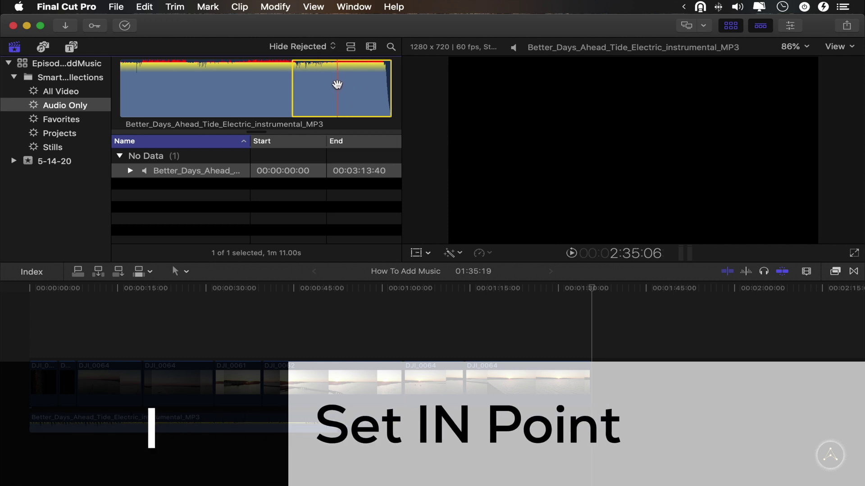
key("o")
left_click(365, 288)
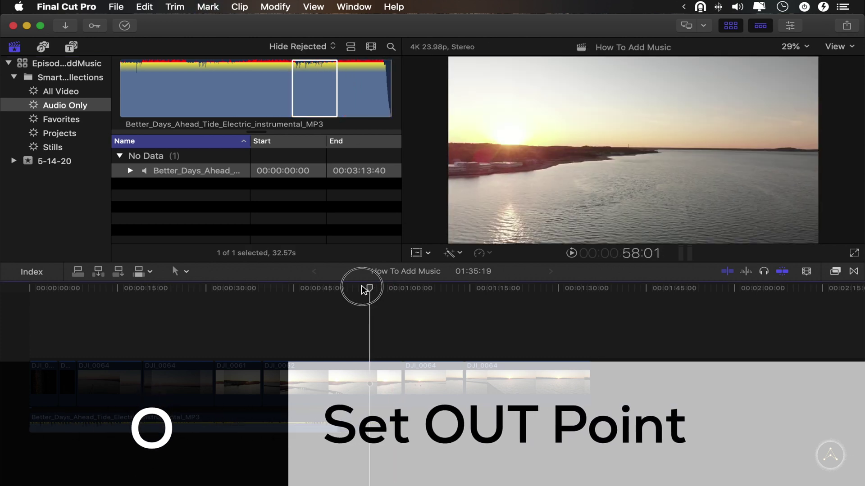
left_click_drag(365, 288, 317, 288)
left_click(326, 89)
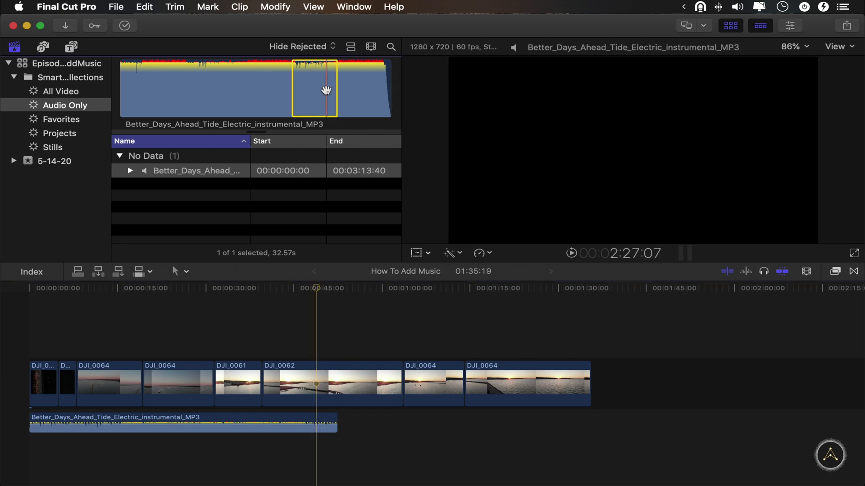
key("q")
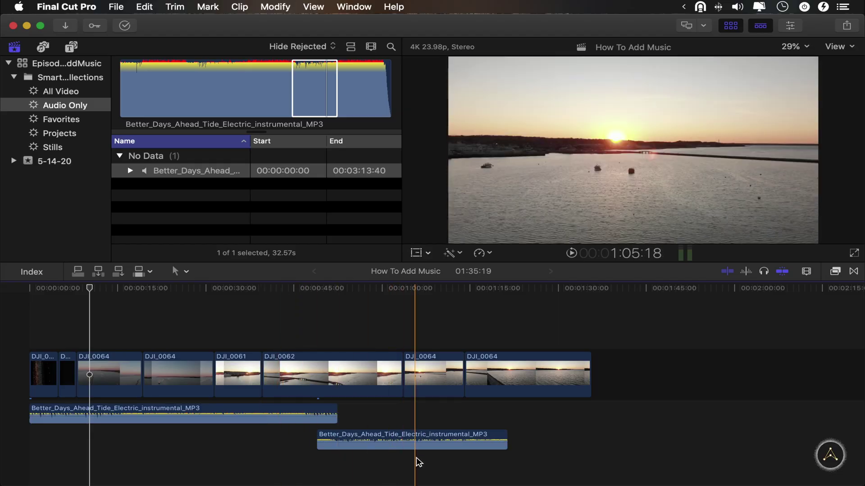
Step: Marquee-select both music clips in the timeline and delete them
left_click_drag(367, 460, 207, 414)
key("Delete")
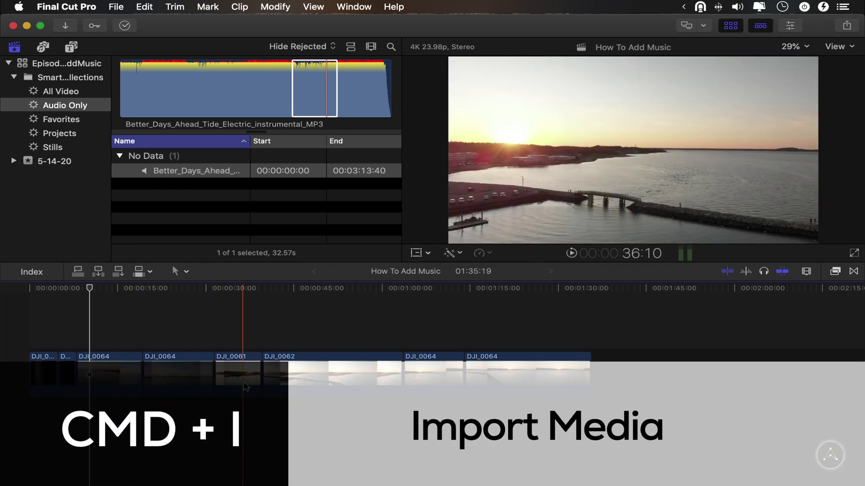
Step: Import Head_In_The_Clouds_Air_Kid_instrumental_MP3 from Downloads, then view the Audio Only collection
key("super+i")
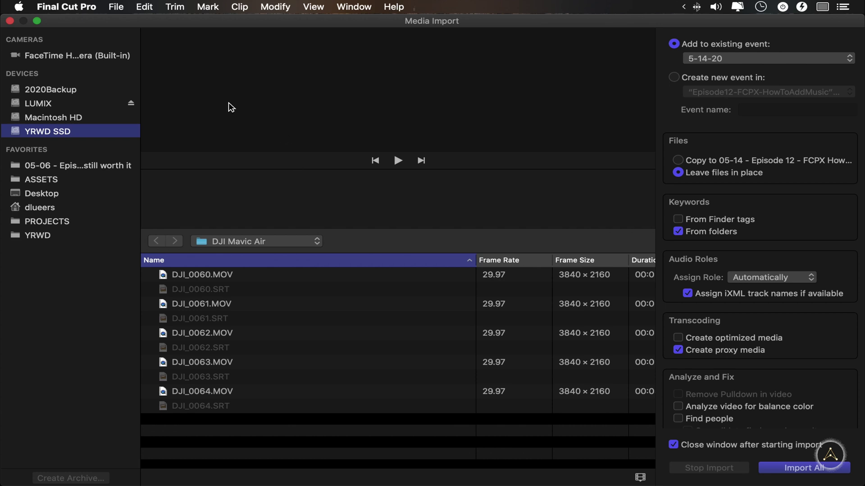
left_click(42, 194)
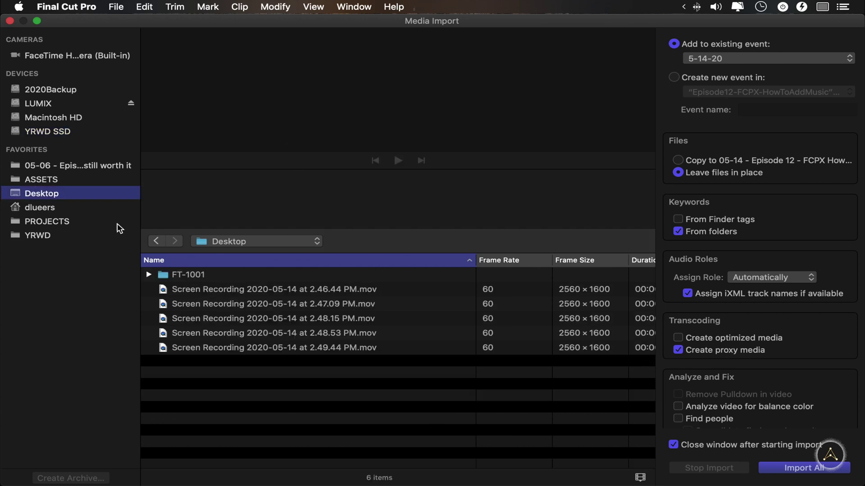
left_click(56, 210)
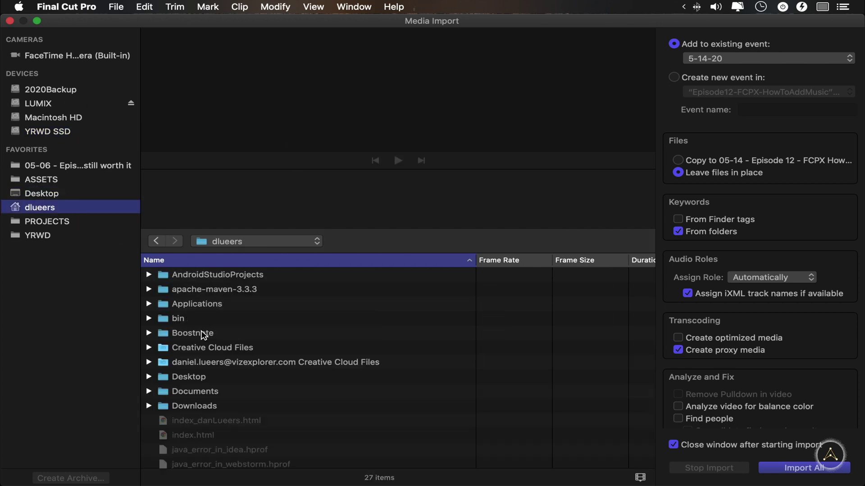
double_click(200, 407)
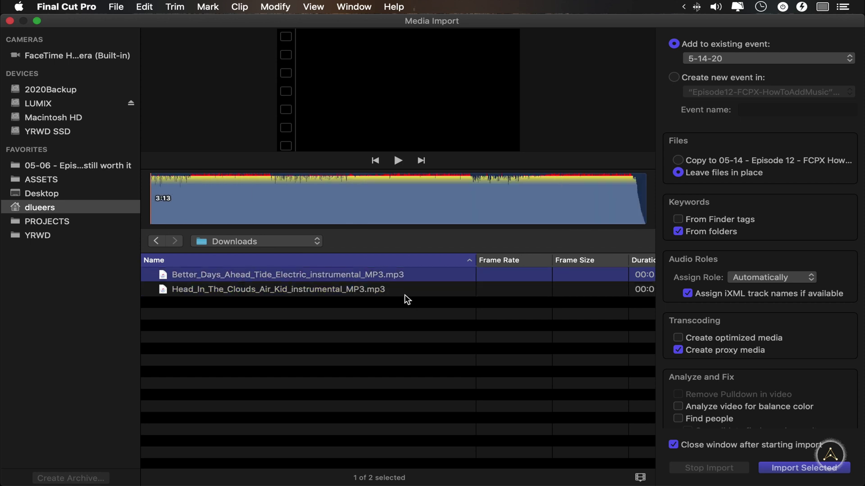
left_click(407, 292)
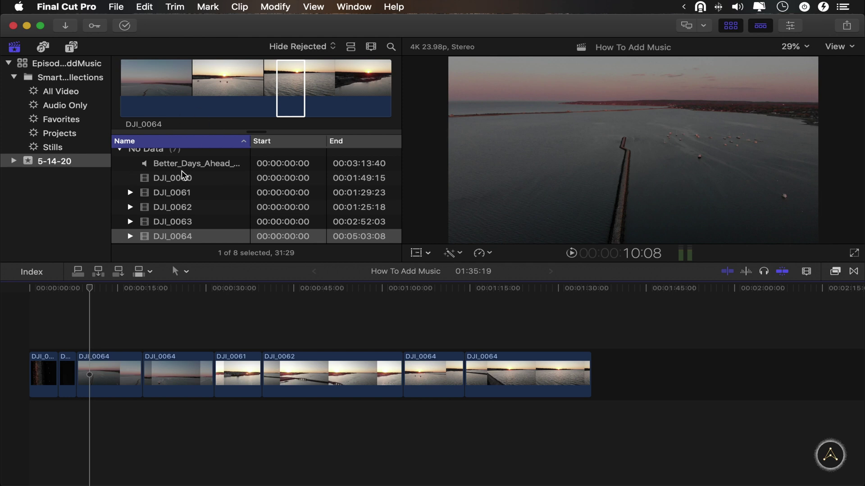
left_click(77, 111)
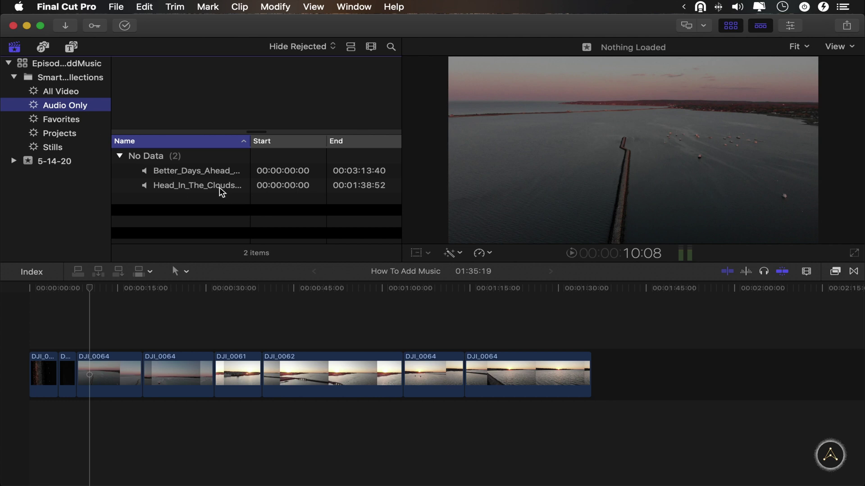
Step: Mark a 53-second range on Head_In_The_Clouds and drag it into the timeline
left_click(287, 184)
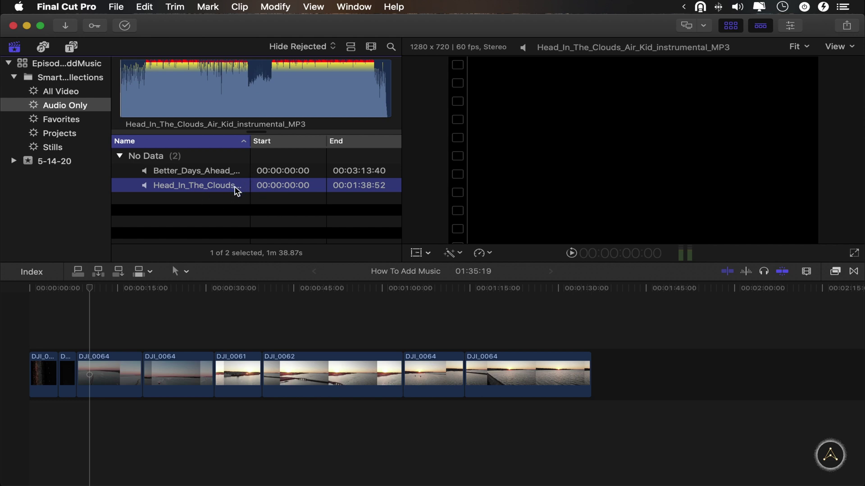
left_click(182, 189)
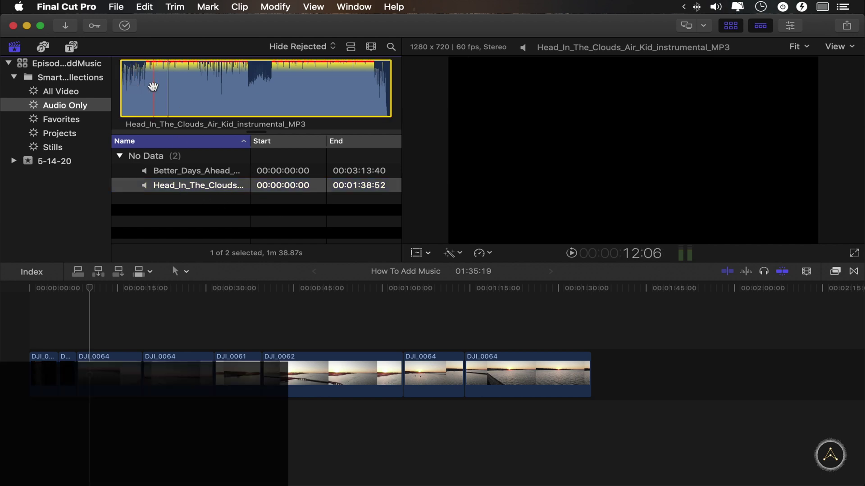
key("i")
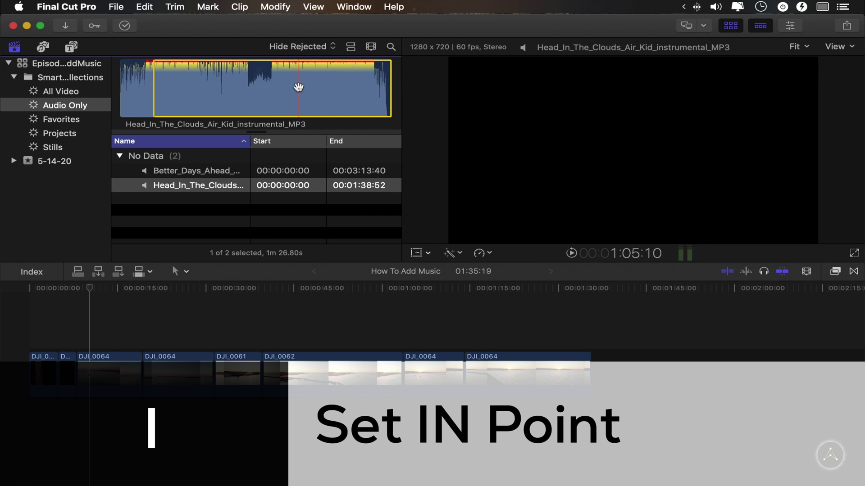
key("o")
left_click_drag(238, 87, 59, 426)
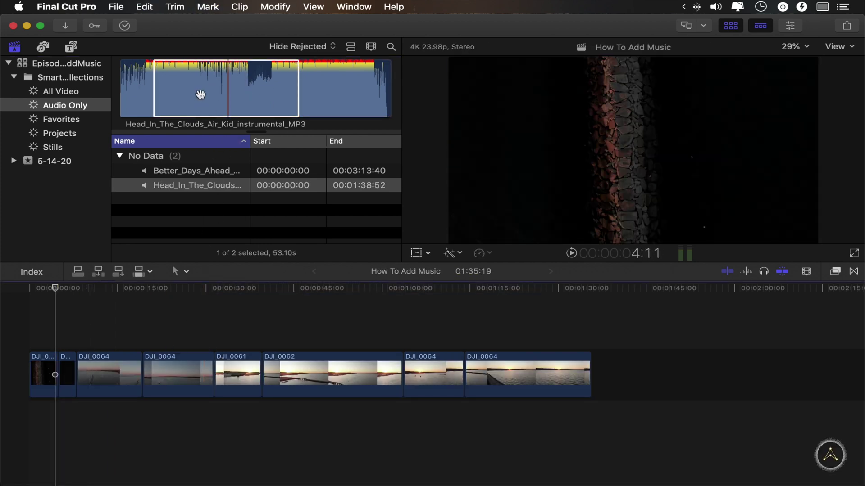
Step: Select the marked range and the connected Head_In_The_Clouds clip, then reopen Audio Only
left_click(198, 93)
left_click(115, 411)
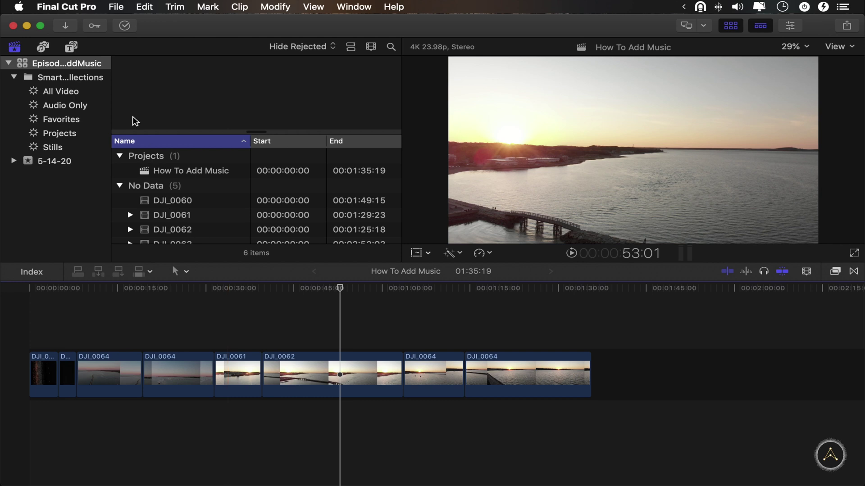
left_click(56, 106)
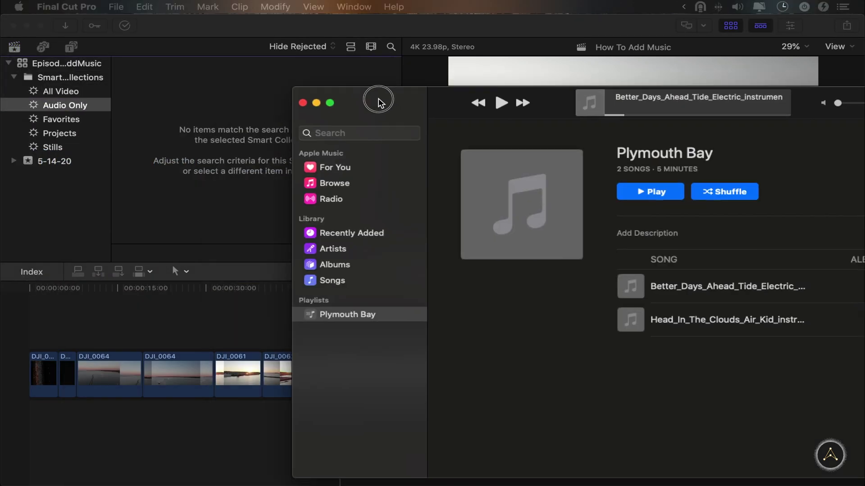
Step: Move the Music app's Plymouth Bay playlist window aside
left_click_drag(378, 98, 195, 50)
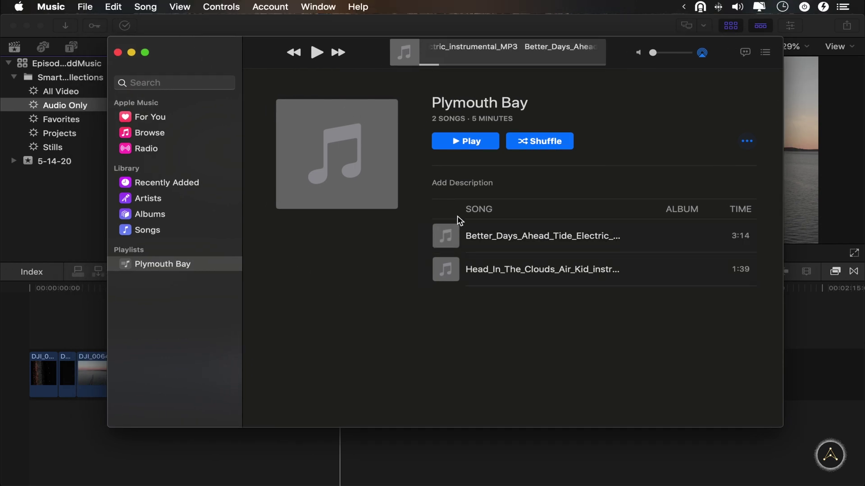
mouse_move(459, 240)
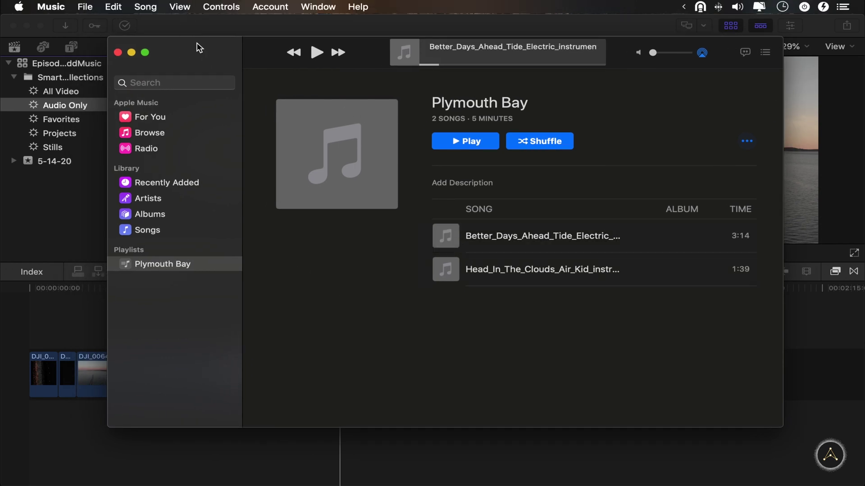
Step: In Final Cut's Photos and Audio browser, list the Plymouth Bay playlist songs with wider titles
left_click(265, 25)
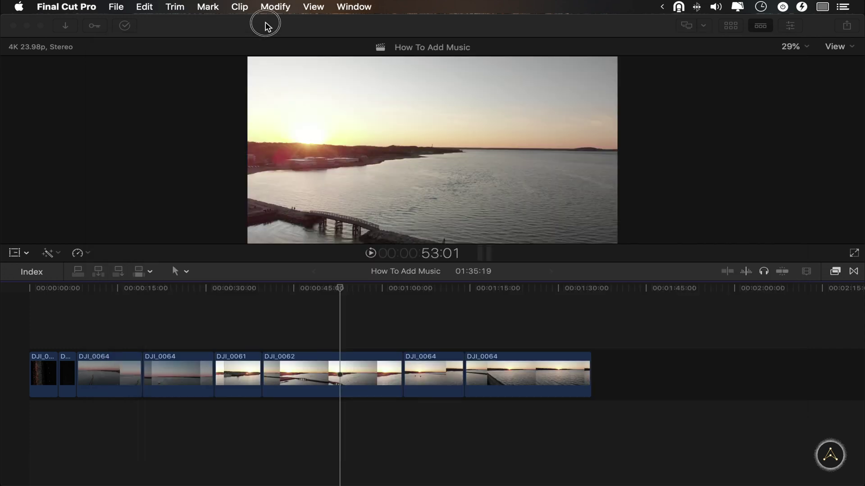
left_click(728, 25)
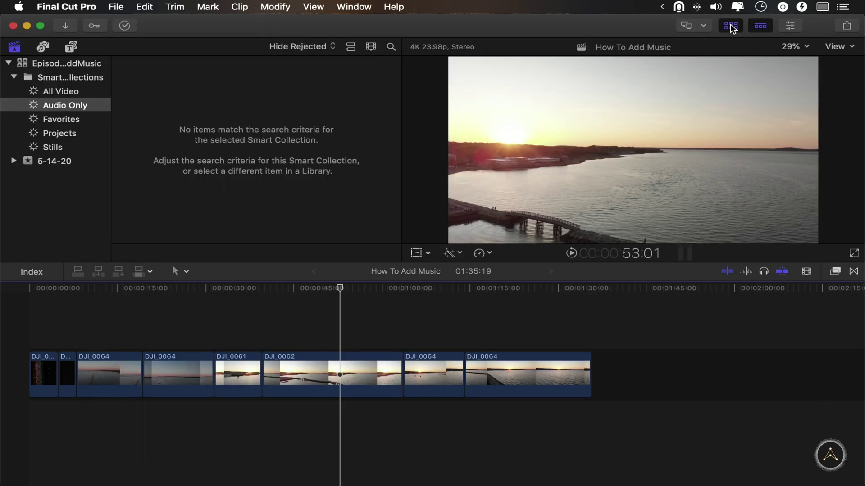
left_click(43, 48)
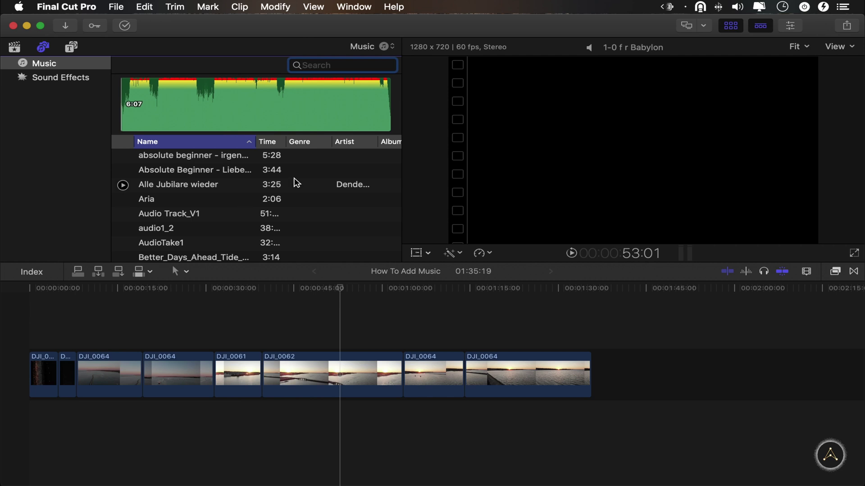
left_click(310, 65)
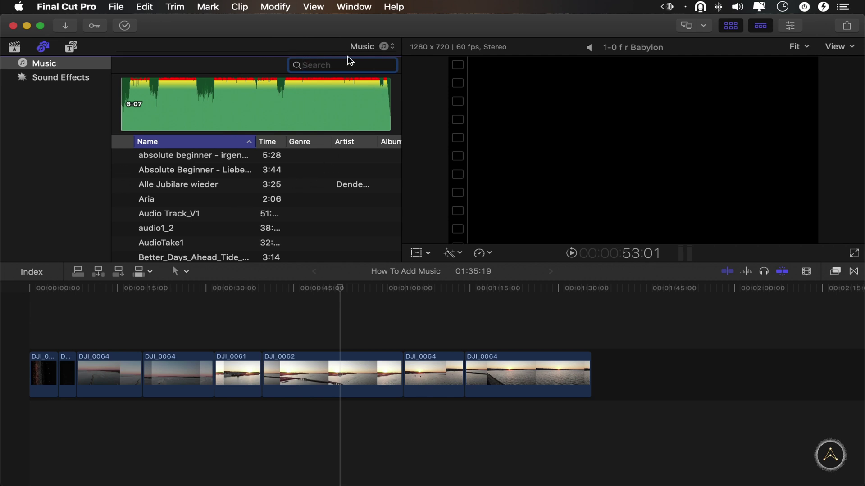
left_click(375, 47)
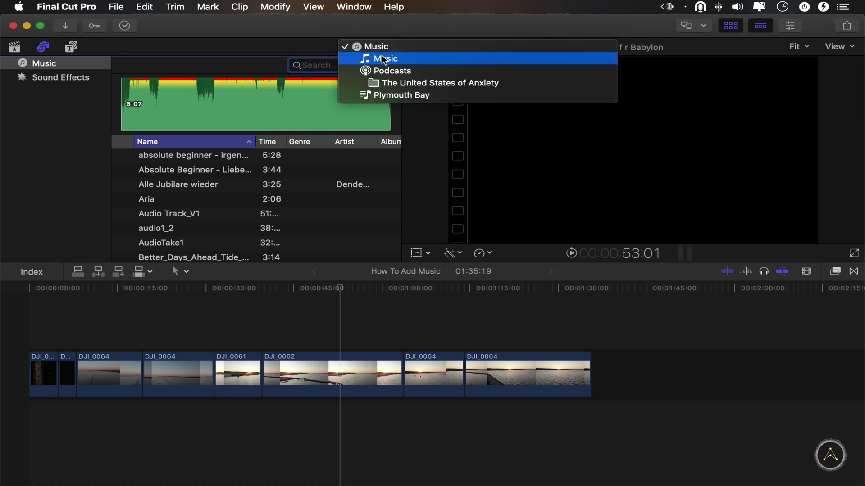
left_click(399, 95)
left_click_drag(256, 141, 327, 143)
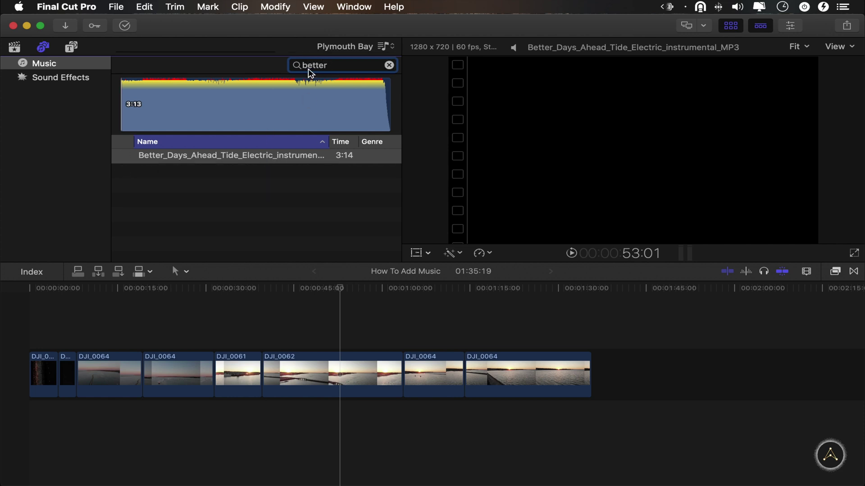
Step: Preview the Better_Days track and drag it below the video clips
left_click(204, 109)
key("space")
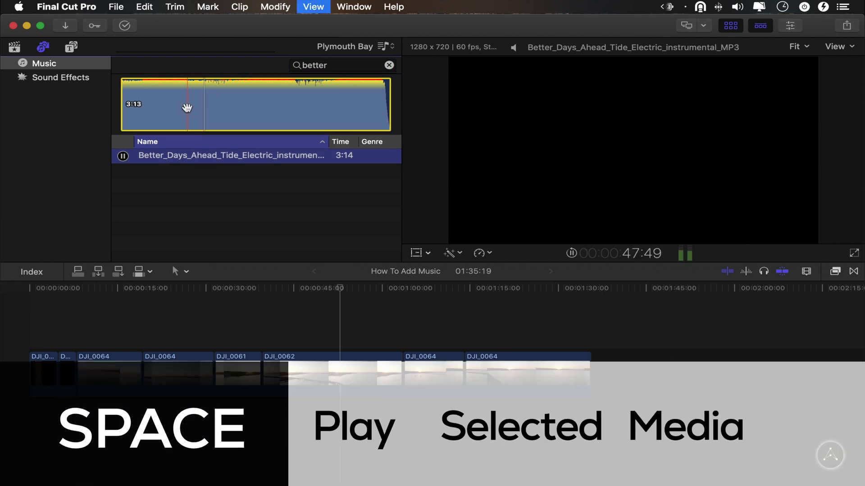
key("space")
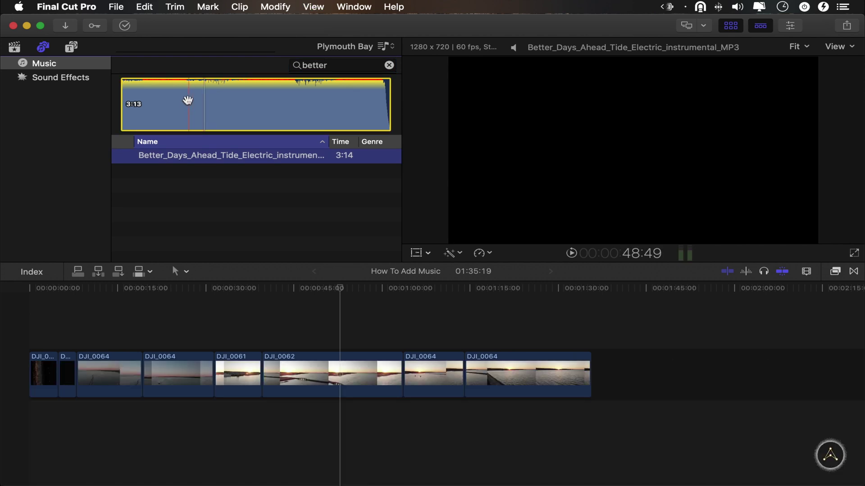
left_click_drag(188, 100, 173, 113)
Step: Connect the track at the playhead with Q, review the timeline, and switch to Sound Effects
key("q")
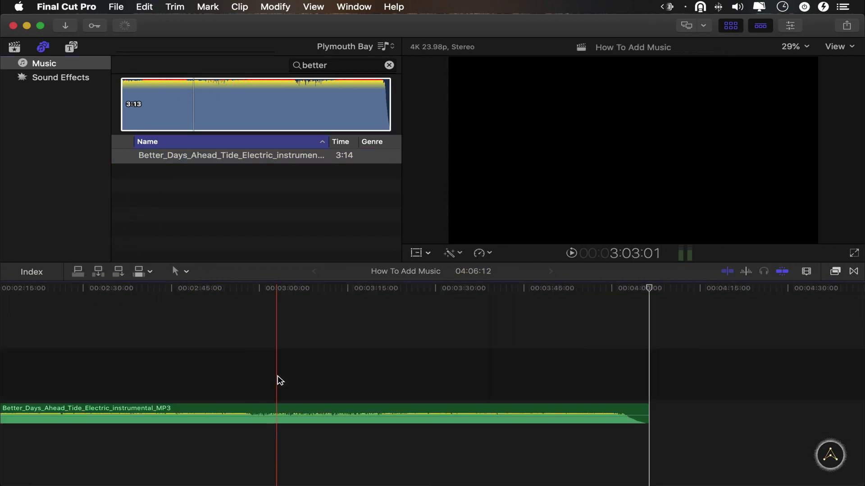
scroll(278, 379, "left", 15)
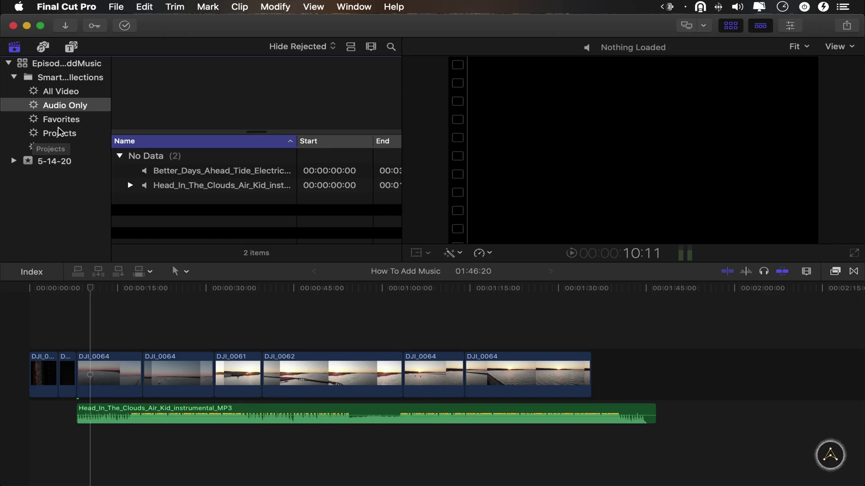
left_click(43, 46)
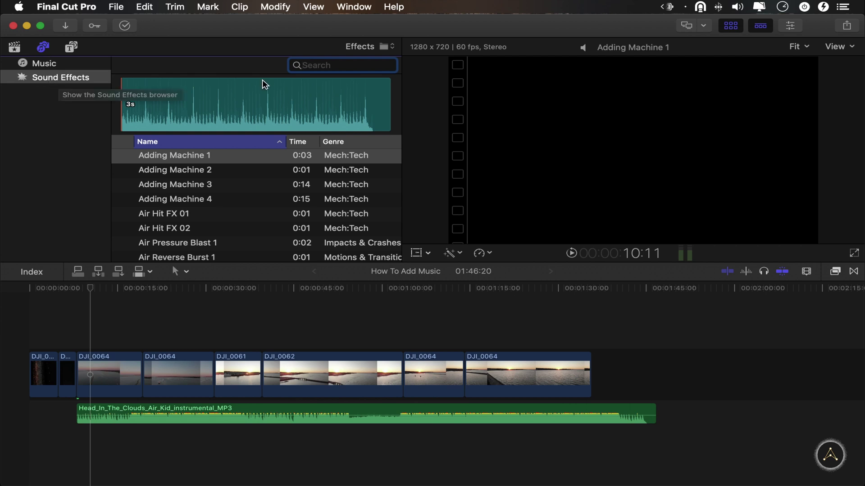
Step: Open the Sound Effects category pop-up to view its folders
left_click(390, 46)
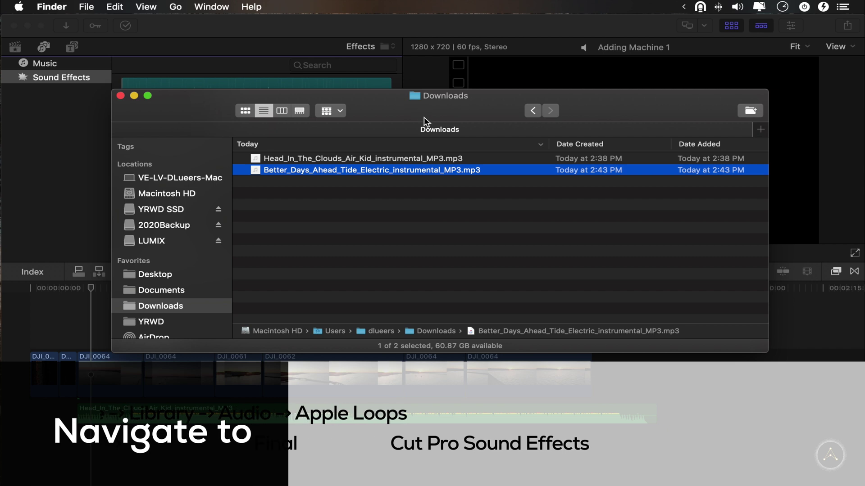
Step: Navigate Finder to Macintosh HD/Library/Audio/Apple Loops/Apple/Final Cut Pro Sound Effects
left_click(176, 171)
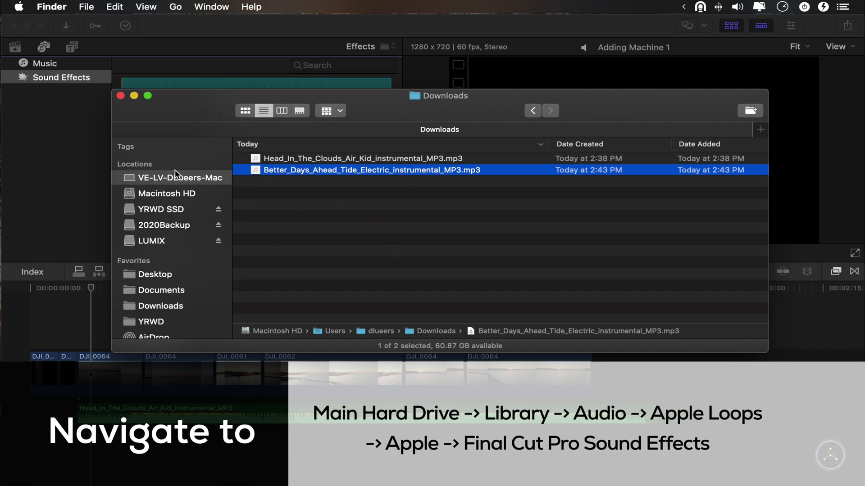
left_click(166, 193)
double_click(298, 187)
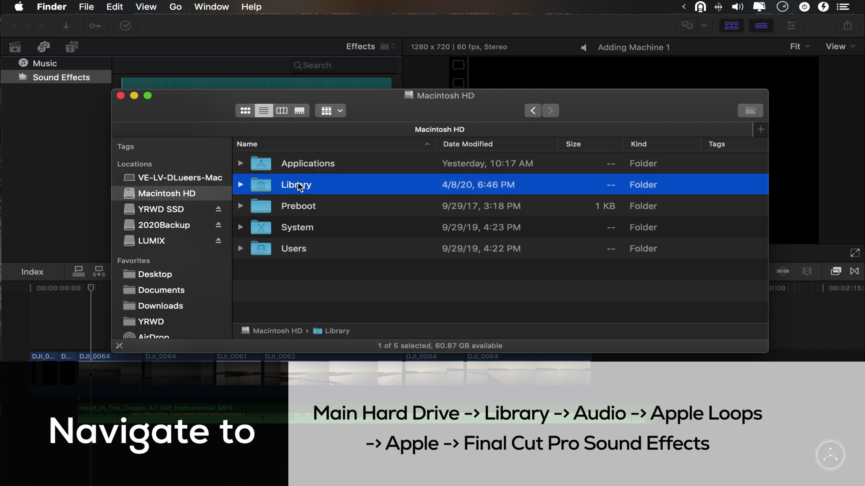
left_click(294, 207)
double_click(294, 206)
left_click(270, 164)
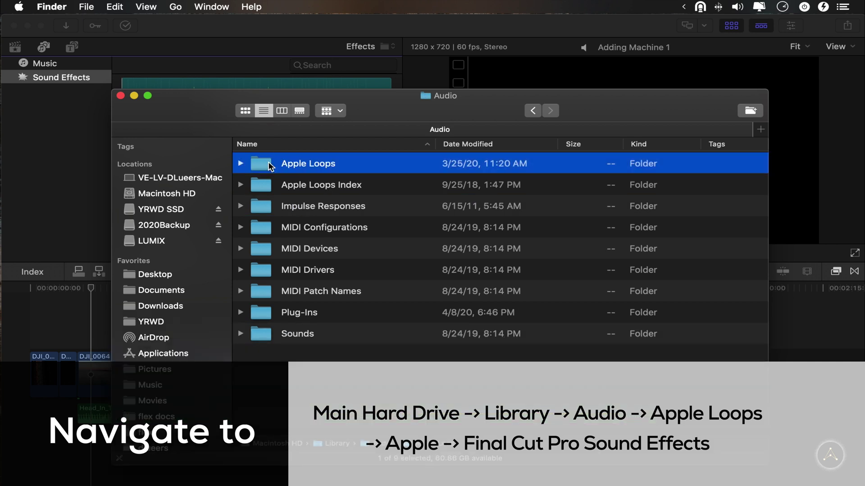
double_click(270, 165)
left_click(267, 166)
double_click(267, 166)
left_click(267, 165)
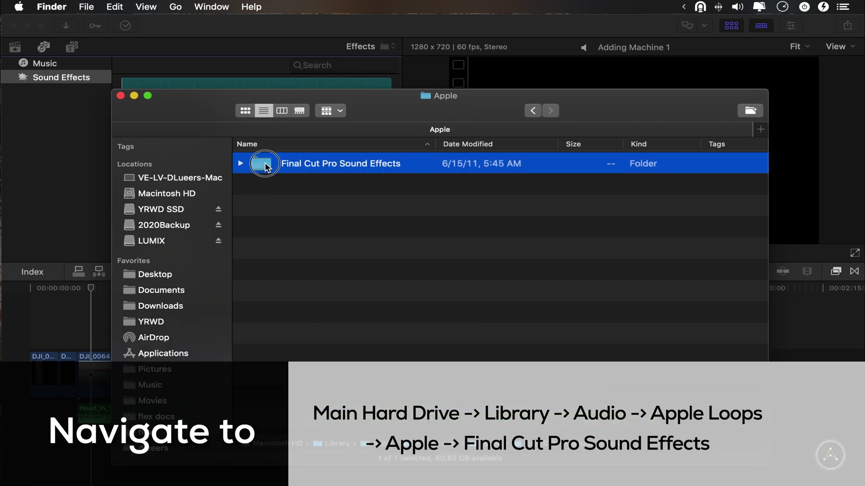
double_click(267, 166)
Step: Compare the folders with Final Cut's category list, then create a new untitled folder there
left_click_drag(408, 95, 434, 100)
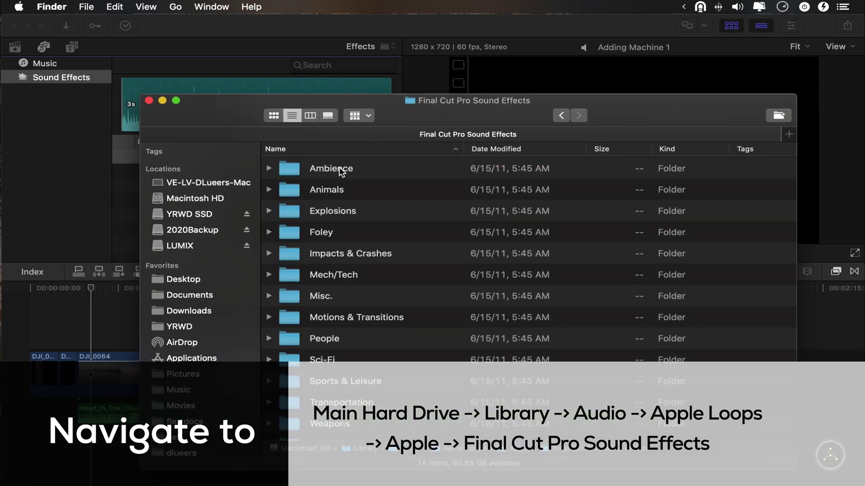
left_click(383, 48)
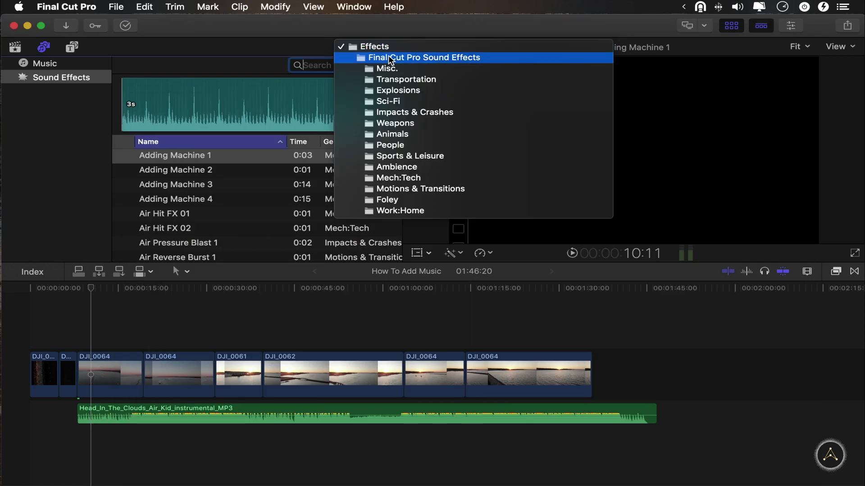
key("super+Tab")
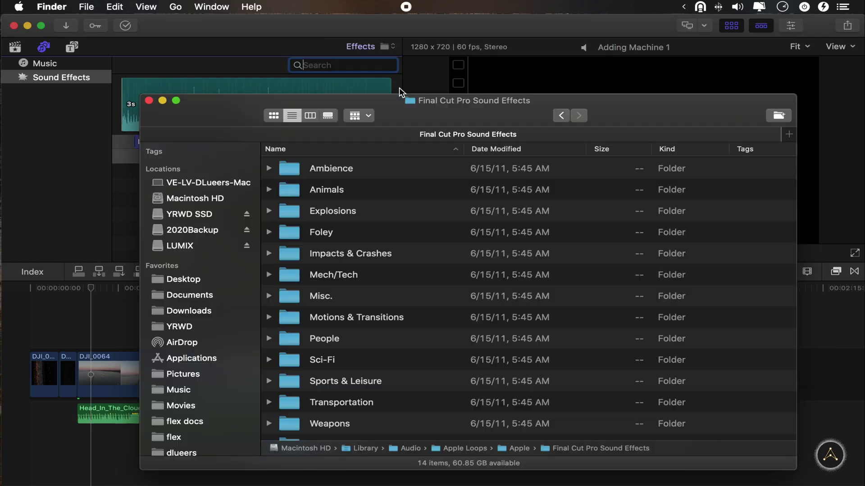
scroll(374, 252, "down", 1)
scroll(334, 365, "down", 1)
left_click(343, 391)
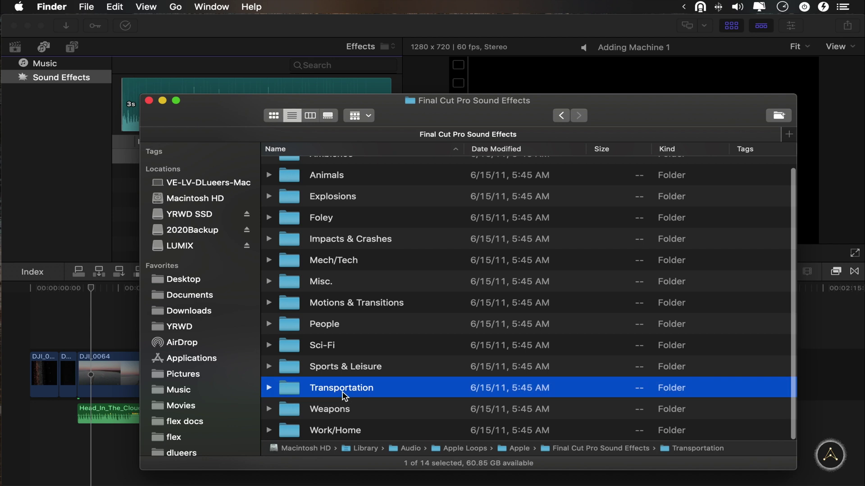
left_click(389, 283)
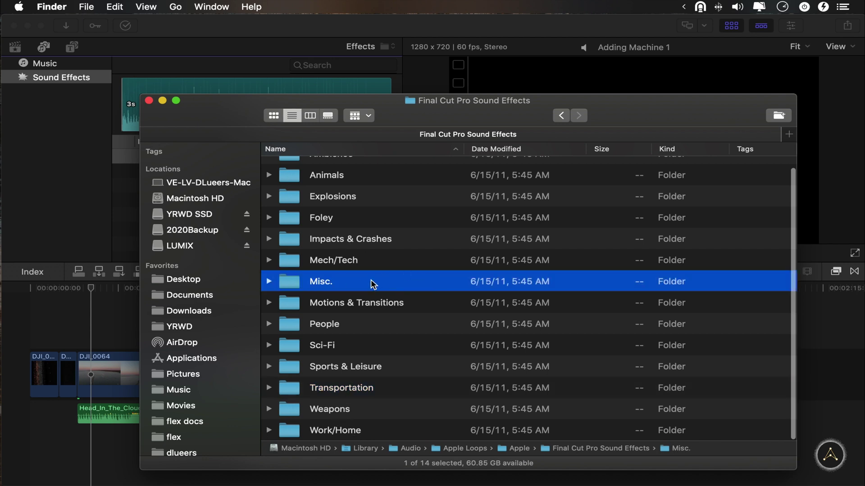
scroll(347, 252, "up", 1)
left_click(778, 116)
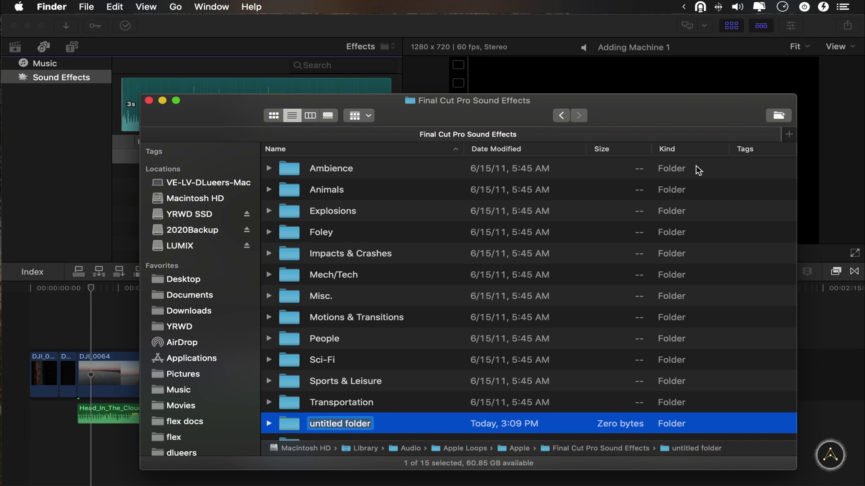
Step: Name the new Finder folder 'Youtube Music' and open it
type("Youtube")
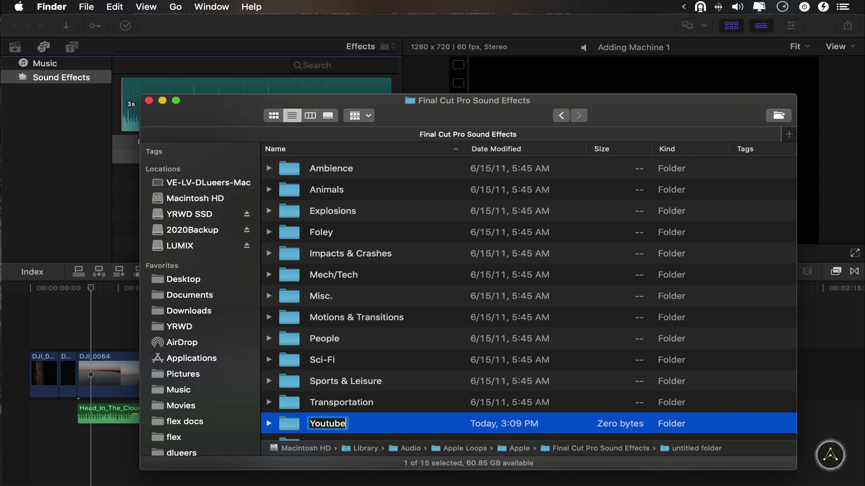
type(" Music")
key("Return")
scroll(517, 240, "down", 2)
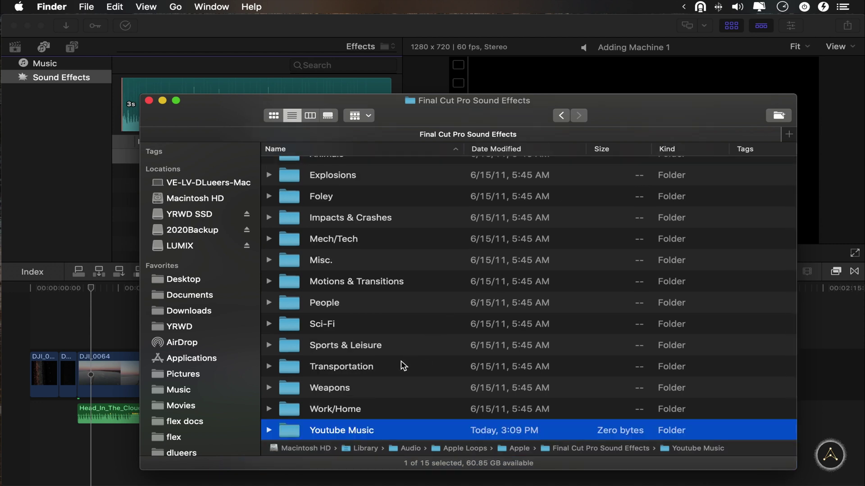
double_click(329, 432)
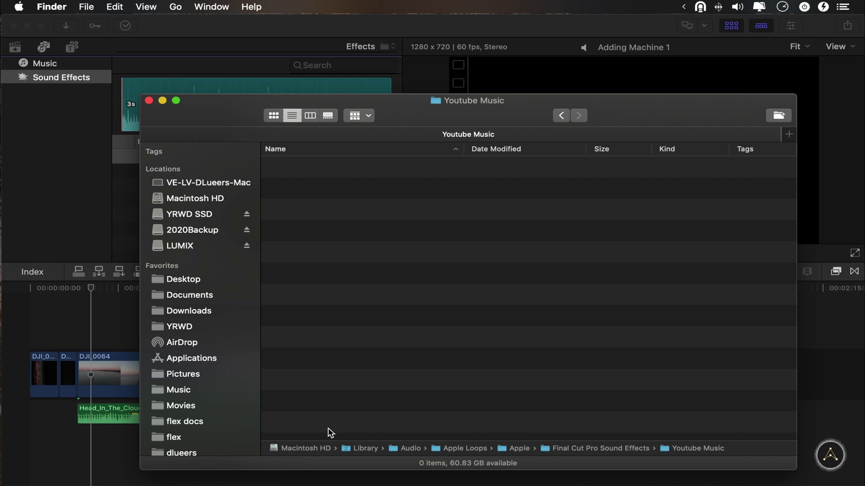
Step: Copy the three instrumental MP3s from the Music and Sounds window into Youtube Music
key("super+grave")
left_click_drag(247, 91, 218, 53)
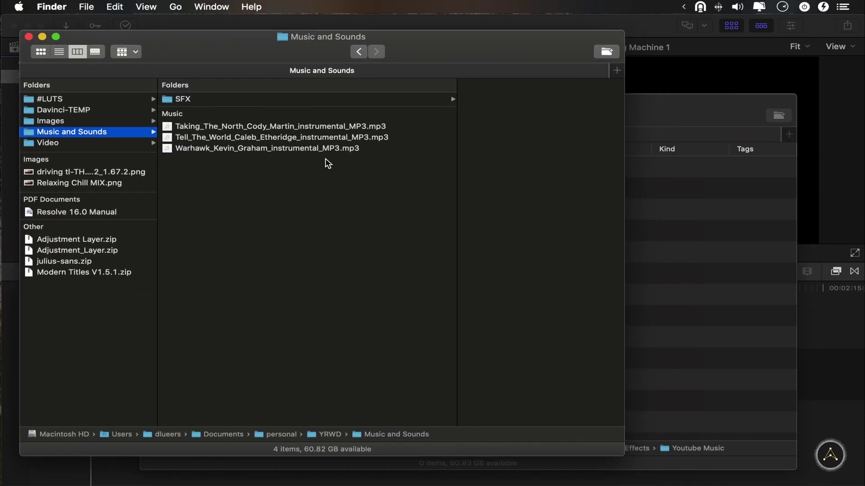
left_click(277, 156)
left_click_drag(276, 156, 523, 242)
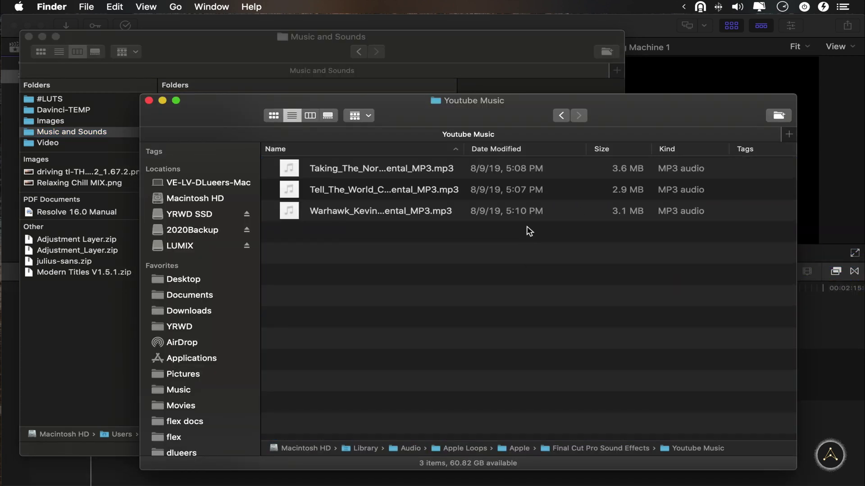
left_click(620, 22)
Step: After finding Youtube Music missing from the categories, quit and relaunch Final Cut Pro via Alfred
left_click(376, 48)
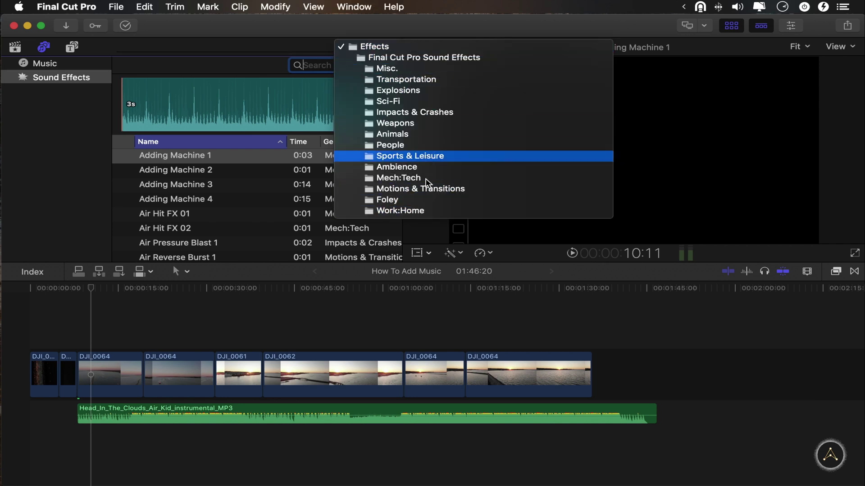
left_click(231, 29)
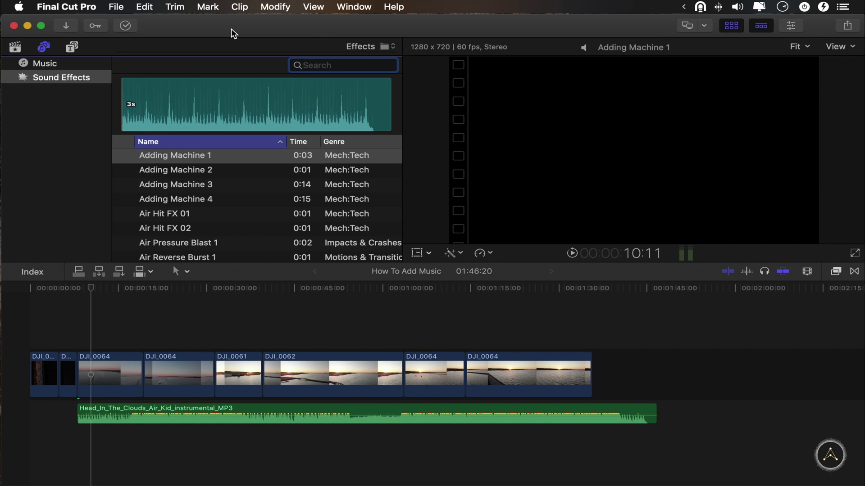
key("super+q")
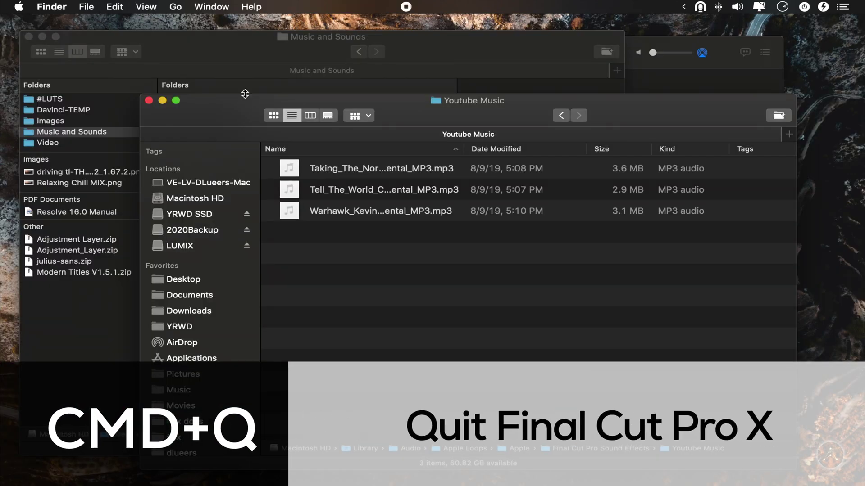
key("alt+space")
type("fi")
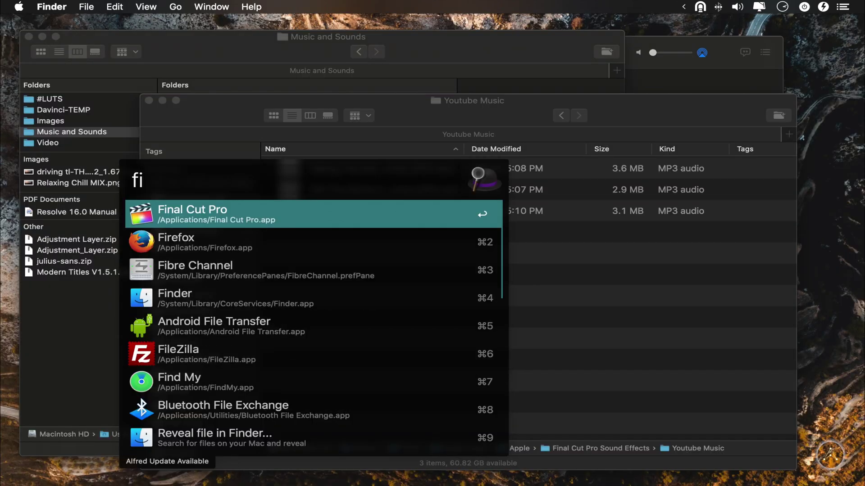
key("Return")
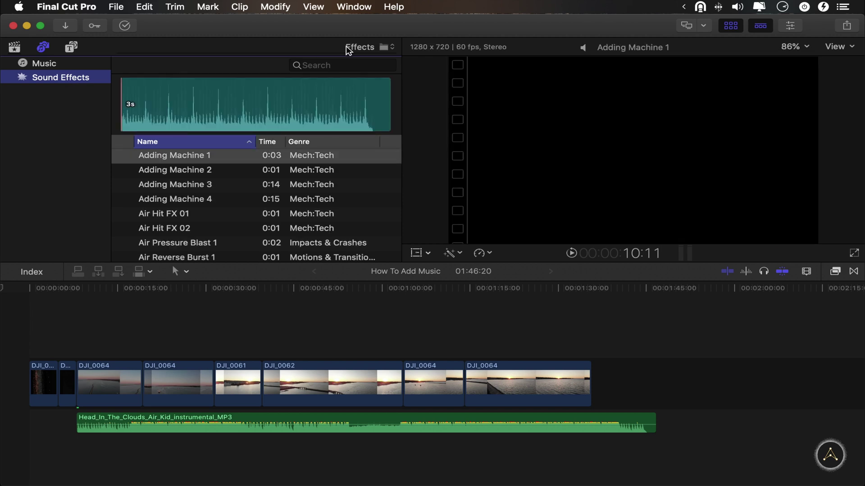
Step: Show the Youtube Music sound category and widen the Name column to read the track titles
left_click(370, 48)
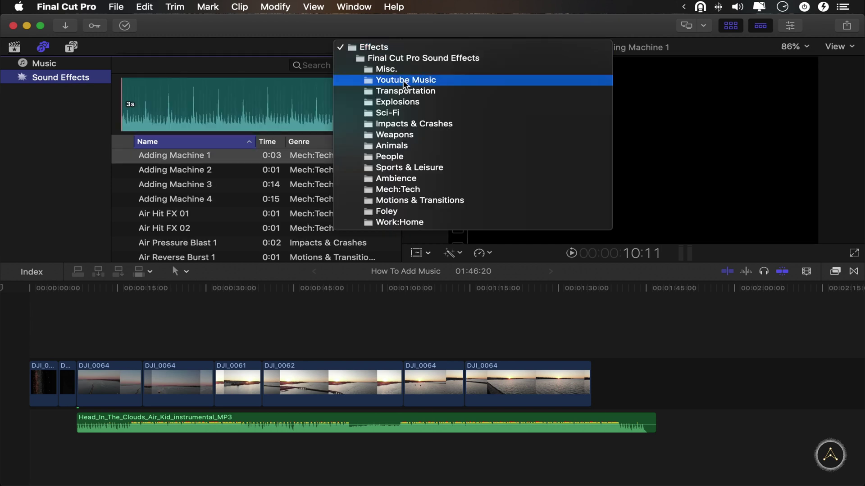
left_click(388, 80)
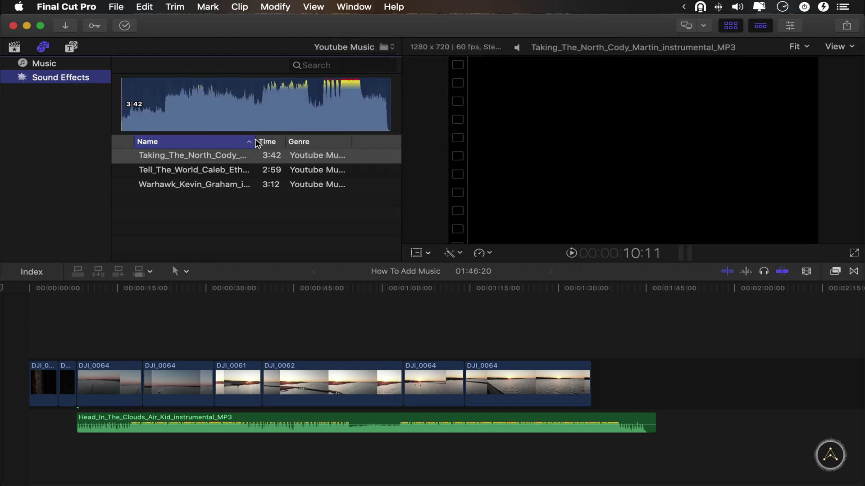
left_click_drag(255, 141, 315, 141)
left_click(225, 184)
left_click(225, 154)
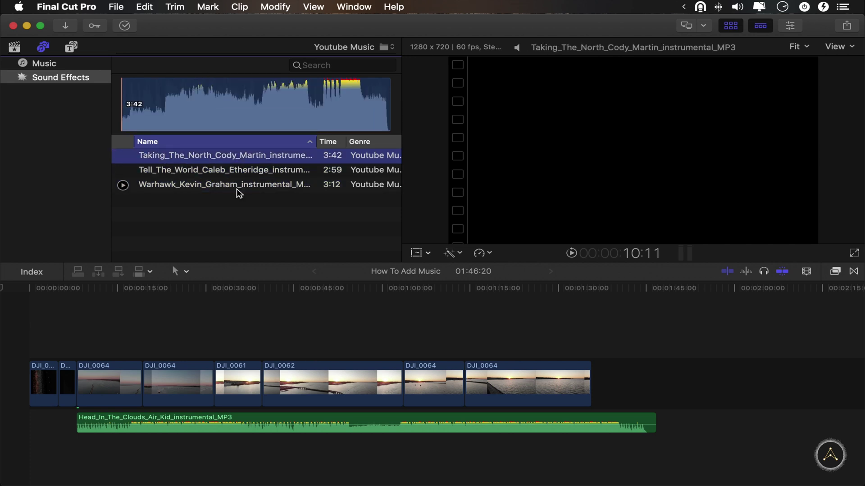